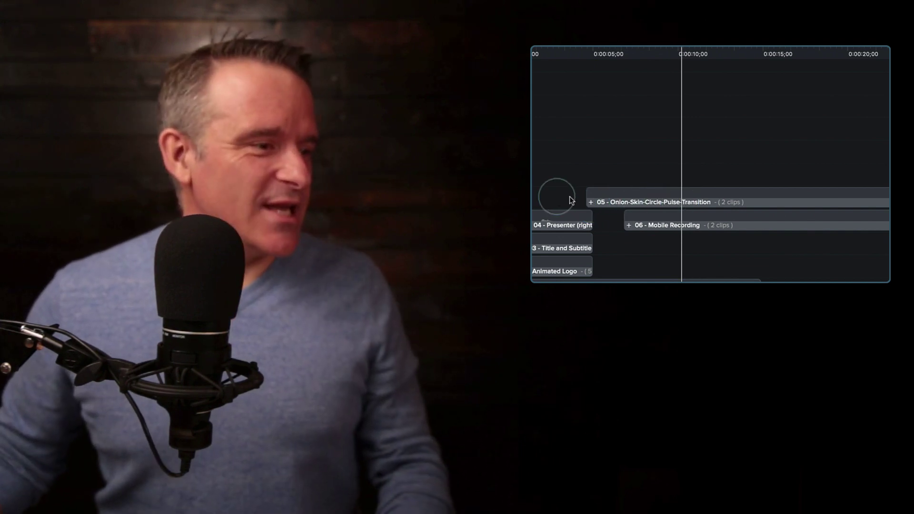
- Ungroup the Onion-Skin-Circle-Pulse-Transition group into the Onion-Skin-5-Ring group and a placeholder clip
{"action": "right_click", "coordinate": [590, 203]}
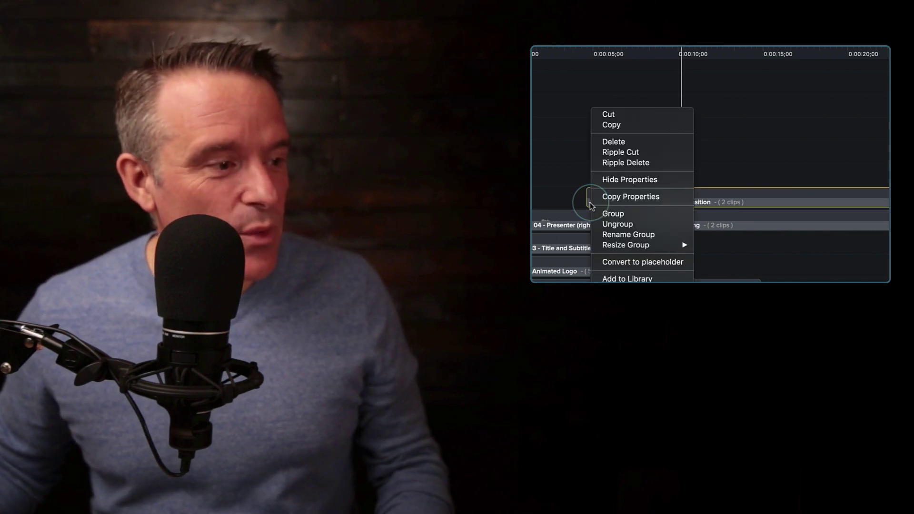
{"action": "left_click", "coordinate": [614, 224]}
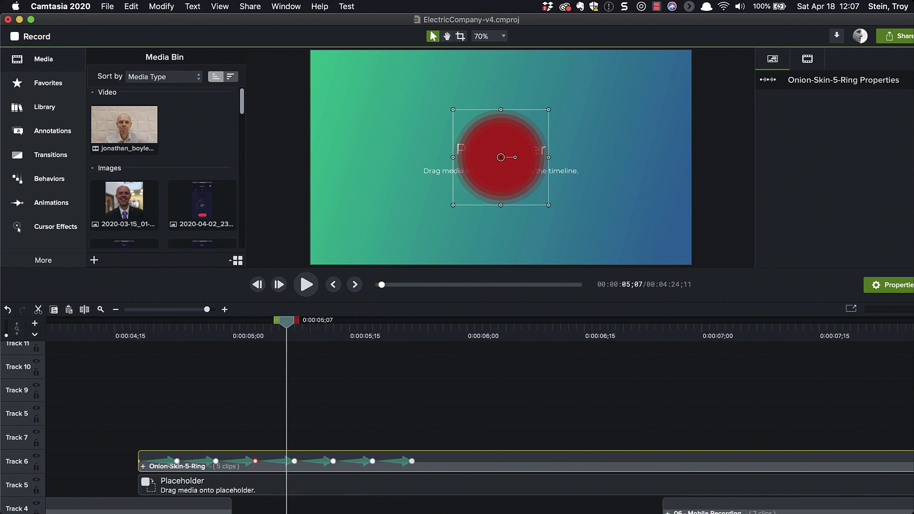
{"action": "left_click_drag", "start_coordinate": [146, 330], "coordinate": [330, 330]}
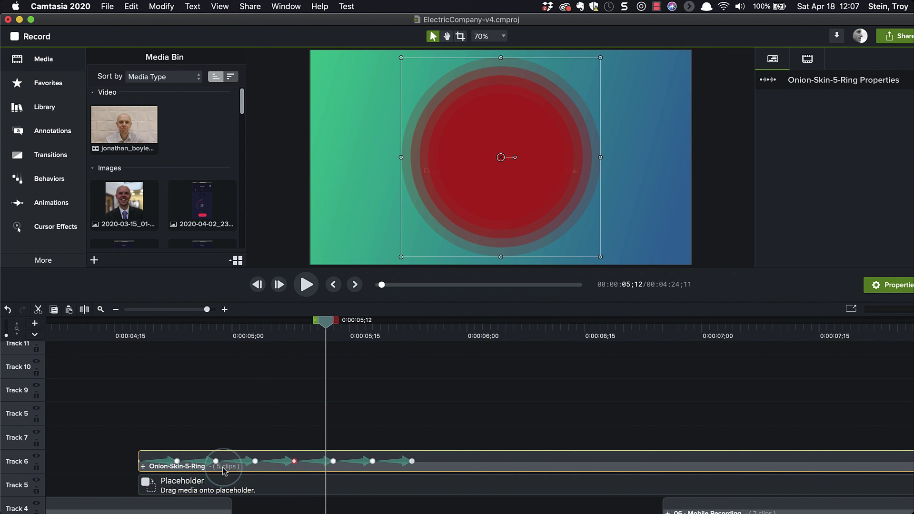
{"action": "right_click", "coordinate": [144, 471]}
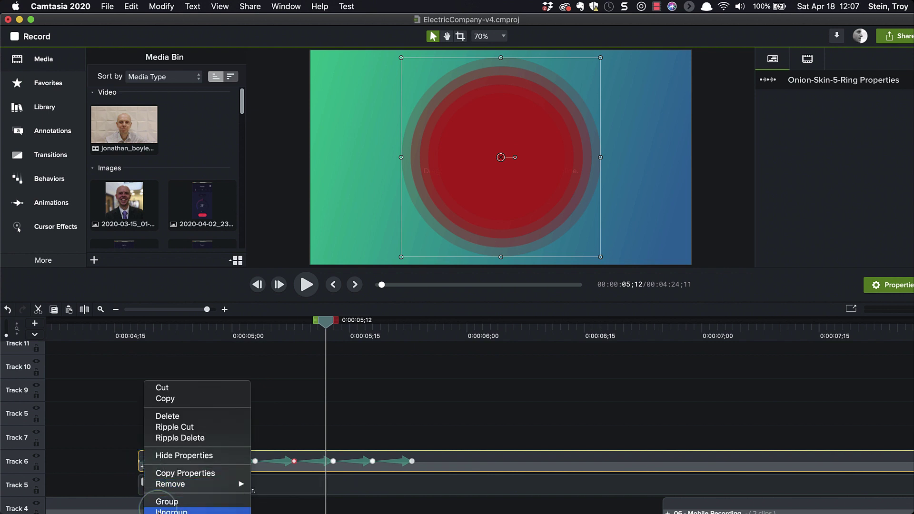
{"action": "left_click", "coordinate": [160, 511]}
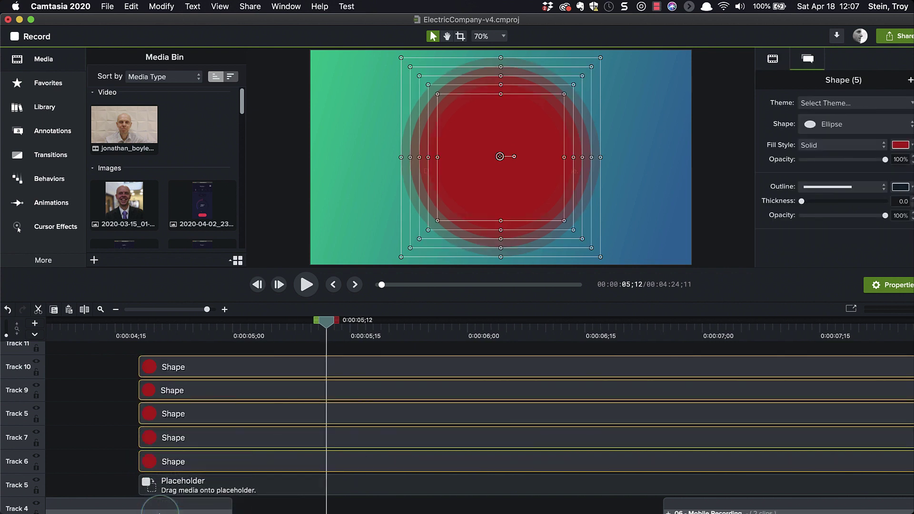
{"action": "key", "text": "super+z"}
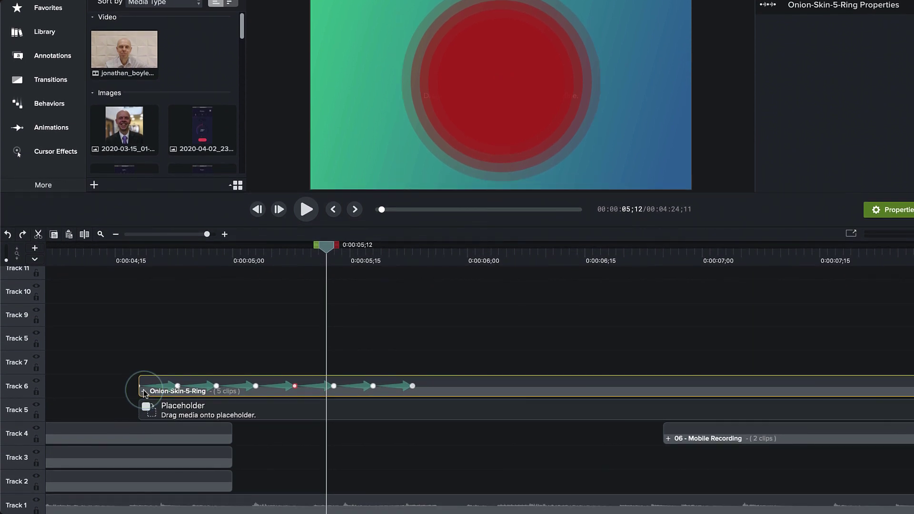
{"action": "left_click", "coordinate": [143, 466]}
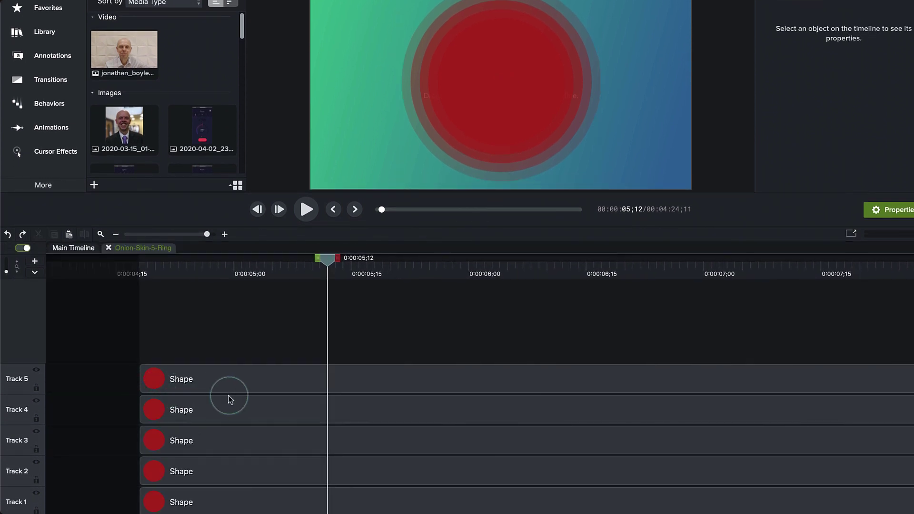
{"action": "left_click", "coordinate": [195, 502]}
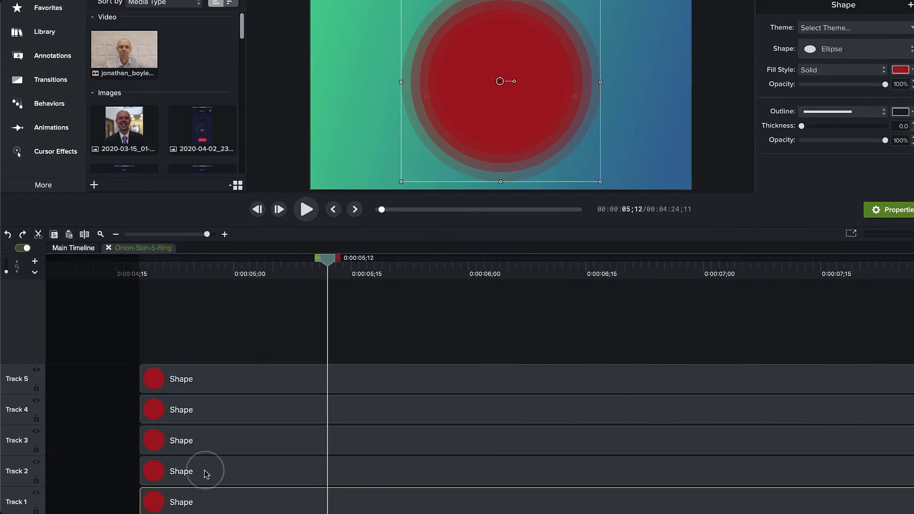
{"action": "left_click", "coordinate": [207, 474]}
{"action": "left_click", "coordinate": [208, 450]}
{"action": "left_click", "coordinate": [215, 414]}
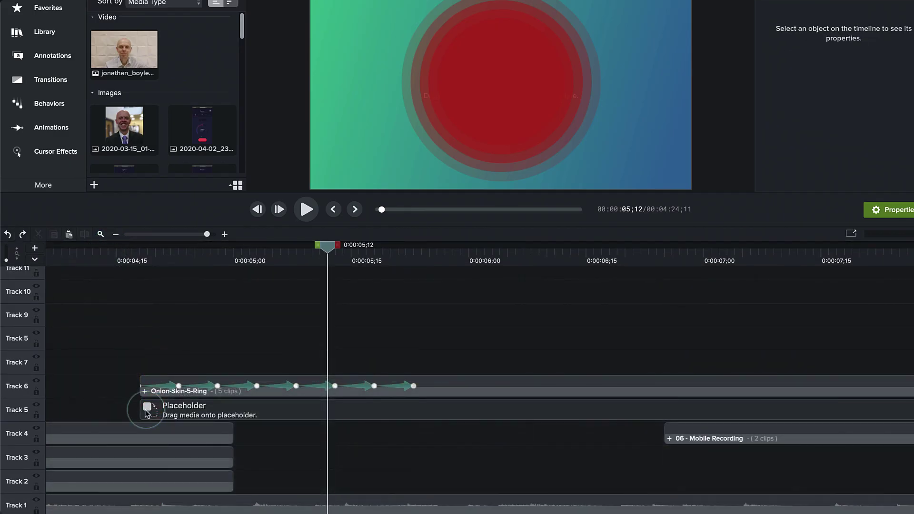
{"action": "left_click", "coordinate": [529, 388]}
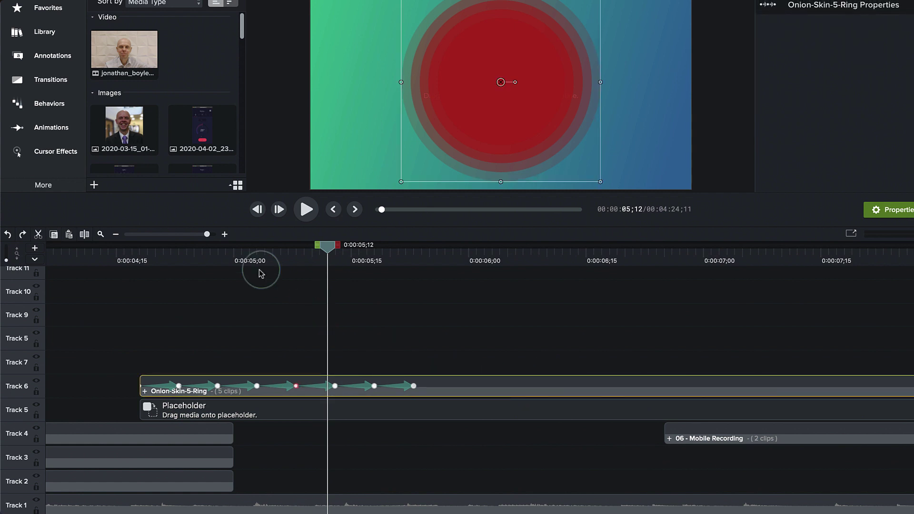
{"action": "left_click_drag", "start_coordinate": [149, 259], "coordinate": [448, 240]}
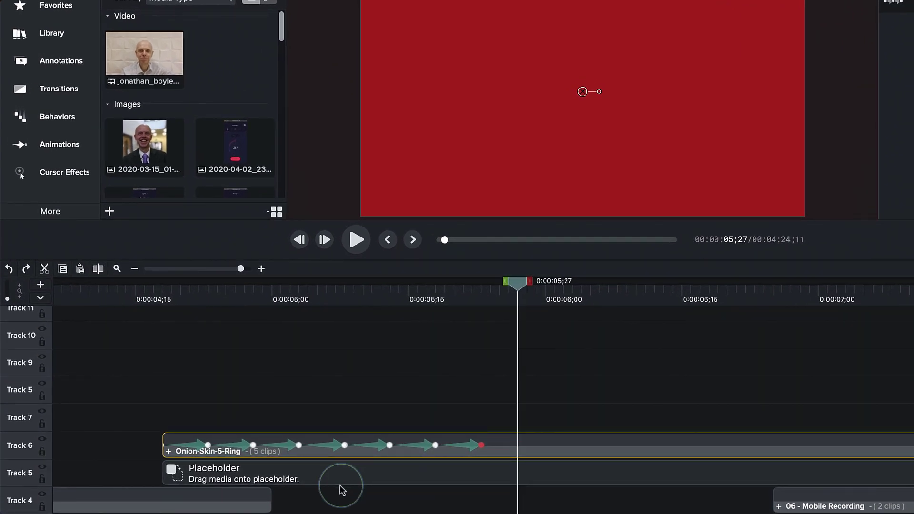
- Set Track 6 to Alpha track matte mode and play back the rings revealing the placeholder
{"action": "left_click", "coordinate": [302, 427]}
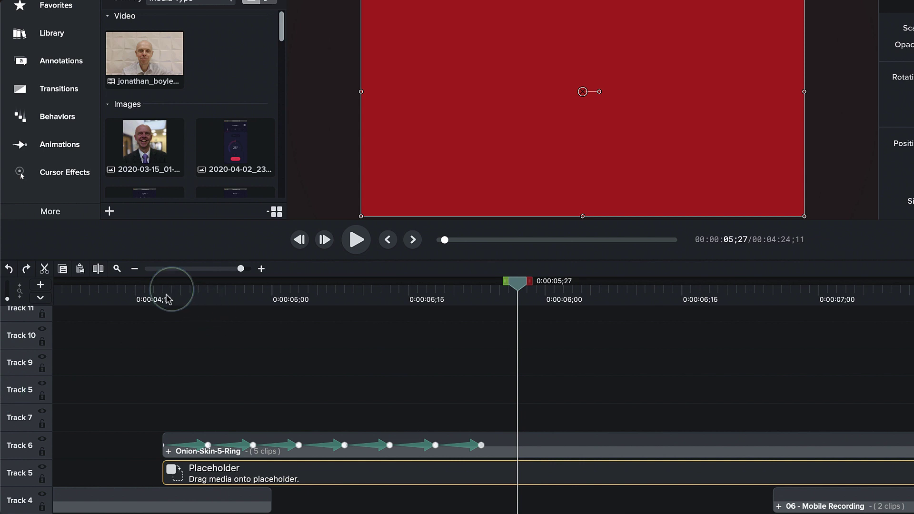
{"action": "left_click", "coordinate": [43, 440]}
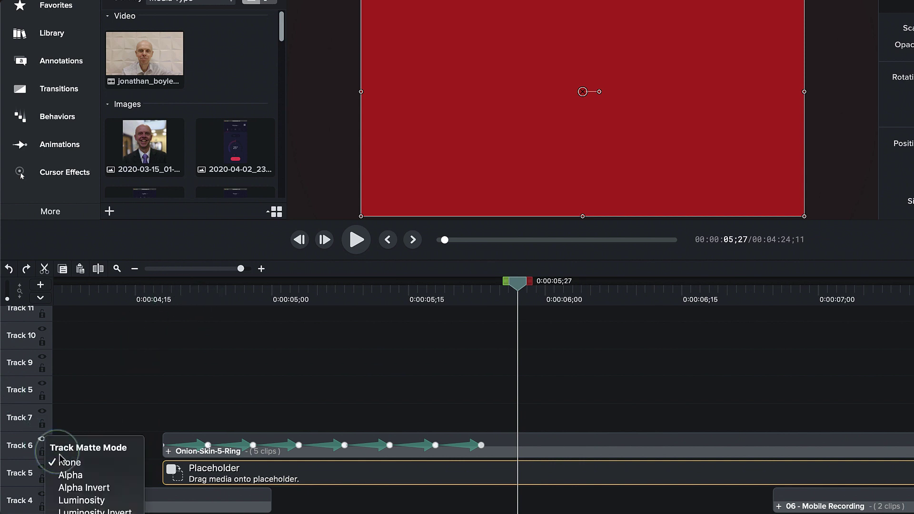
{"action": "left_click", "coordinate": [69, 475]}
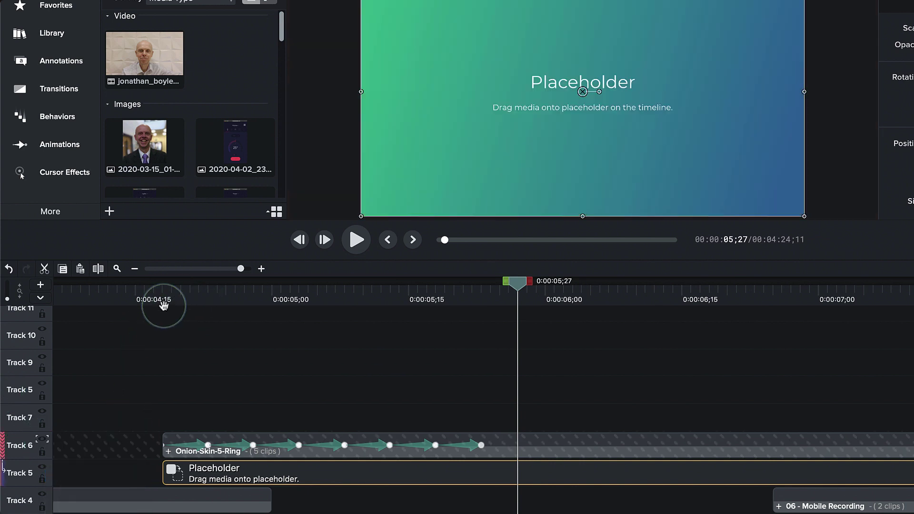
{"action": "left_click_drag", "start_coordinate": [184, 291], "coordinate": [101, 296]}
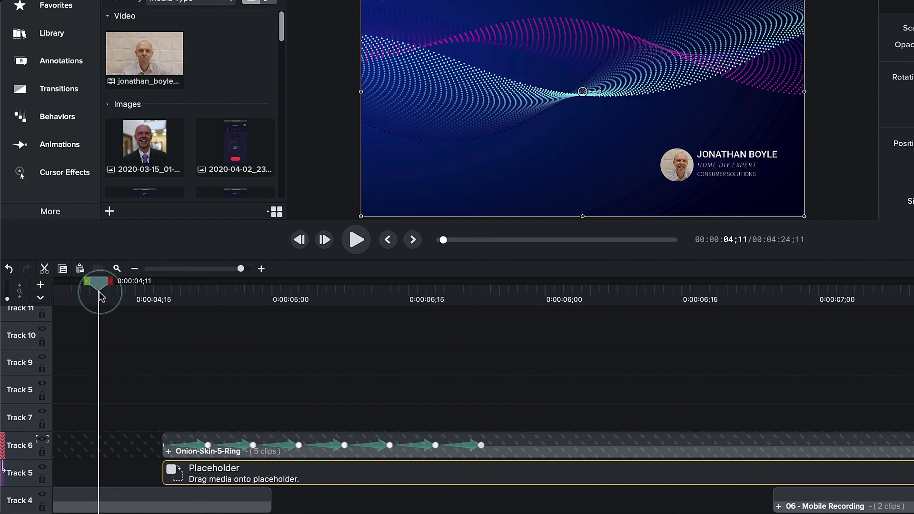
{"action": "key", "text": "space"}
{"action": "key", "text": "space"}
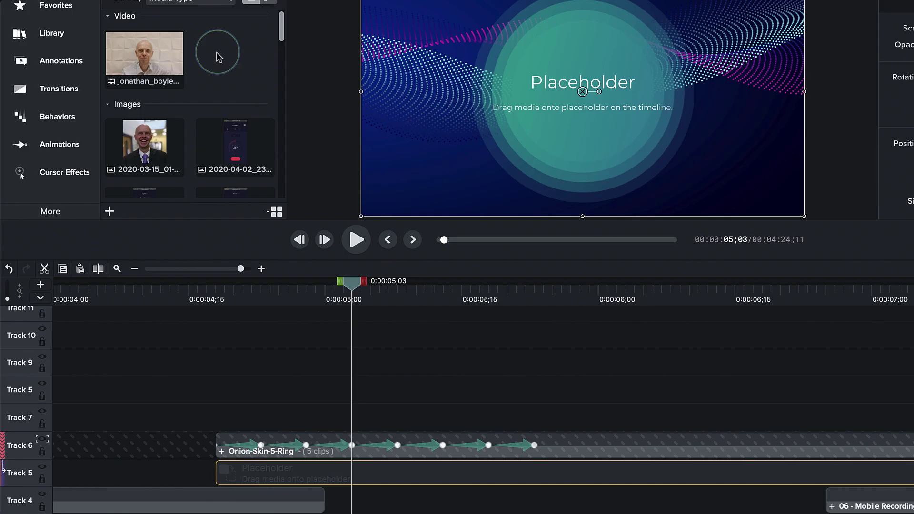
- In the Library, expand the Demo folder and select the 06 - Mobile Recording asset
{"action": "left_click", "coordinate": [52, 34]}
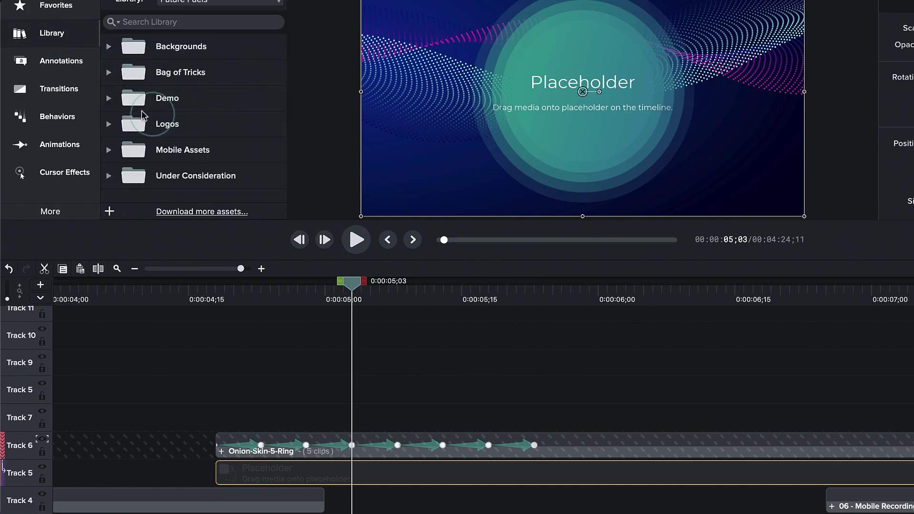
{"action": "left_click", "coordinate": [108, 98]}
{"action": "scroll", "coordinate": [143, 148], "scroll_direction": "down", "scroll_amount": 3}
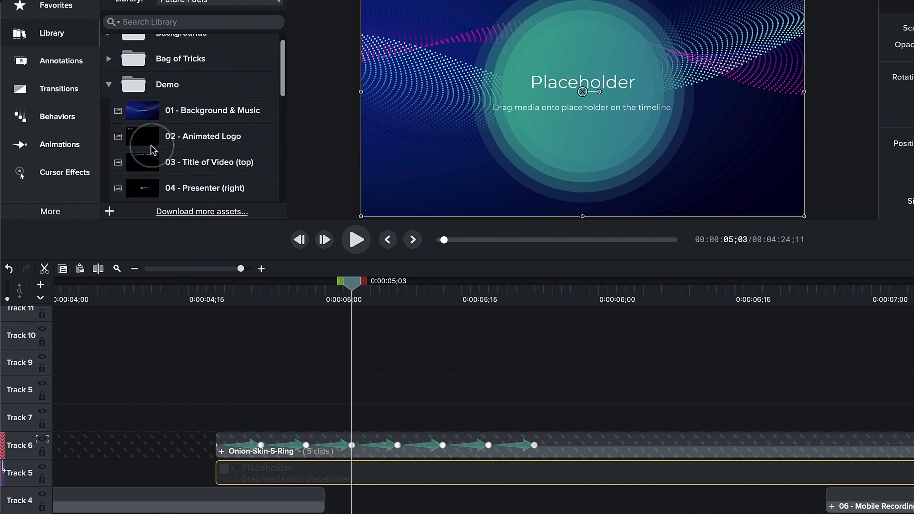
{"action": "scroll", "coordinate": [154, 150], "scroll_direction": "down", "scroll_amount": 1}
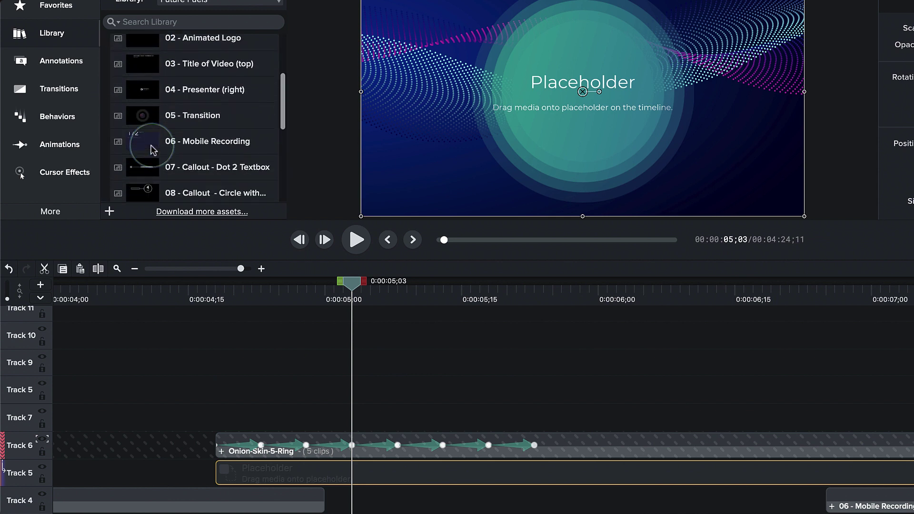
{"action": "left_click", "coordinate": [211, 143]}
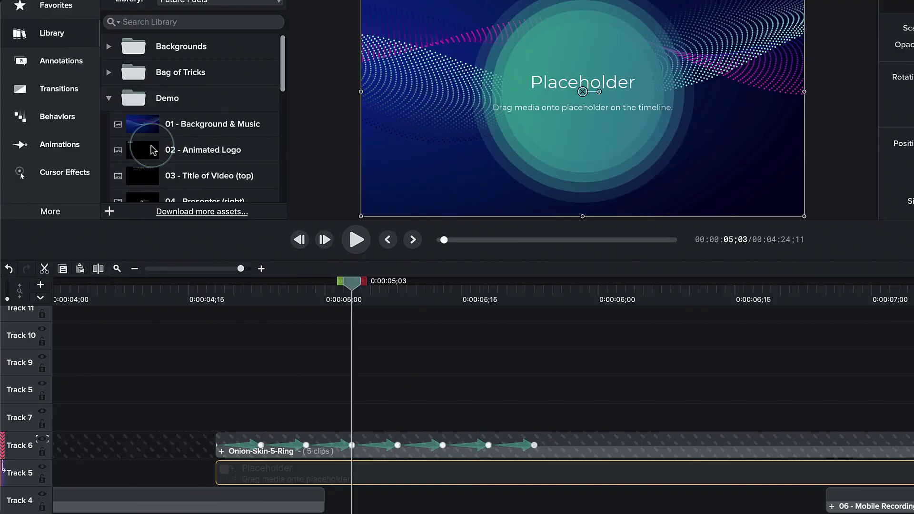
{"action": "scroll", "coordinate": [153, 149], "scroll_direction": "down", "scroll_amount": 3}
{"action": "scroll", "coordinate": [152, 149], "scroll_direction": "down", "scroll_amount": 3}
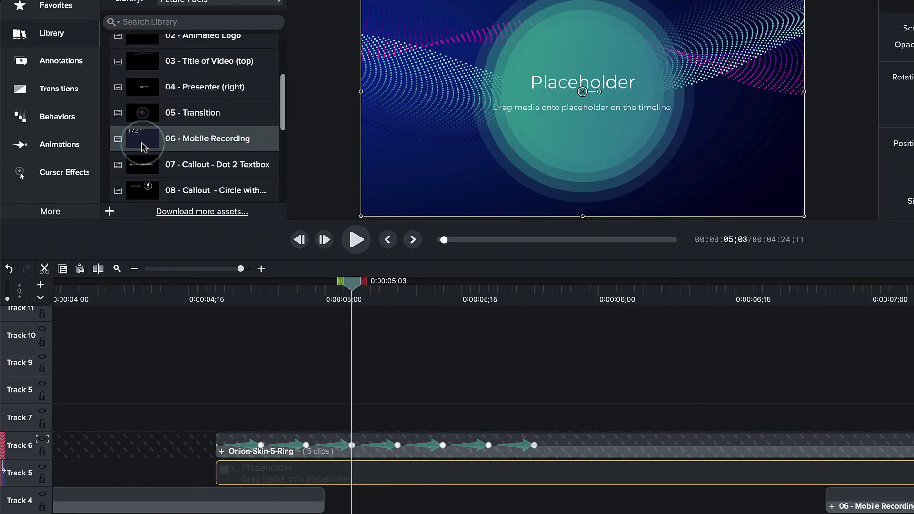
- Ripple Replace the Track 5 placeholder with 06 - Mobile Recording and scrub through the reveal
{"action": "left_click_drag", "start_coordinate": [144, 147], "coordinate": [265, 469]}
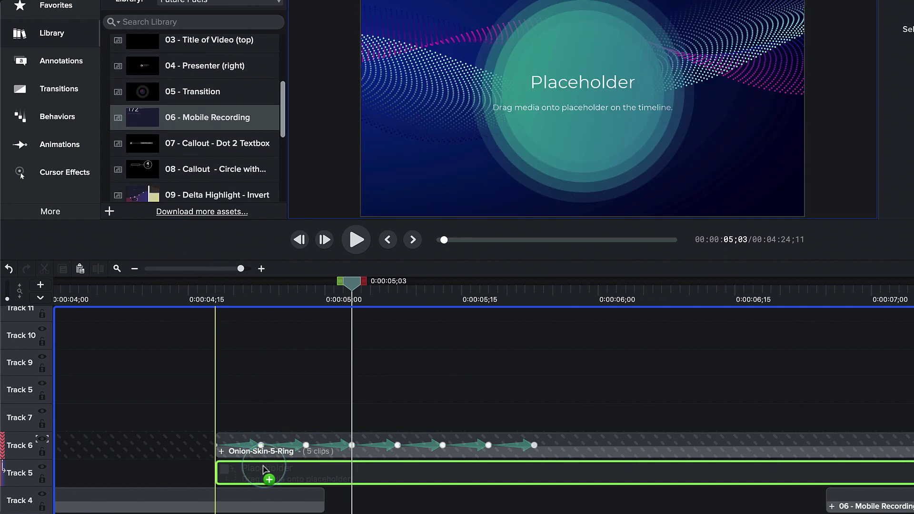
{"action": "left_click_drag", "start_coordinate": [263, 469], "coordinate": [267, 471]}
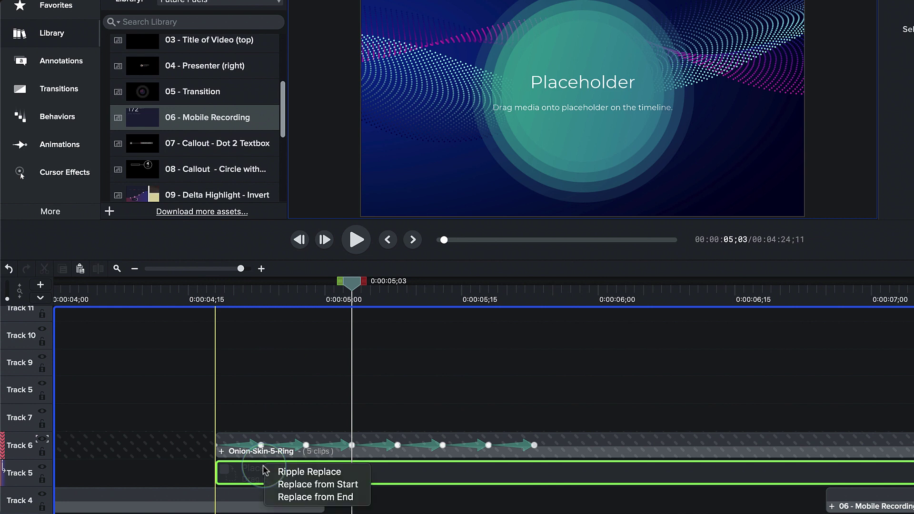
{"action": "left_click", "coordinate": [291, 476]}
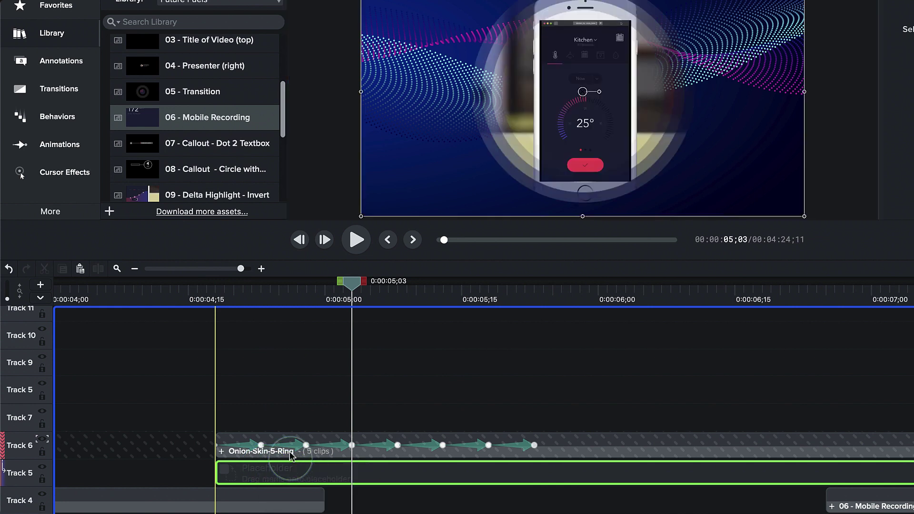
{"action": "left_click_drag", "start_coordinate": [181, 288], "coordinate": [596, 287]}
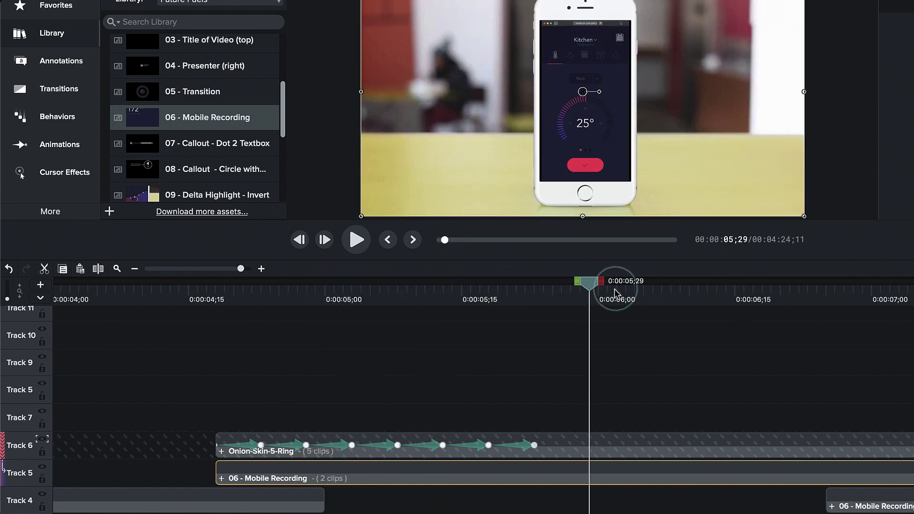
{"action": "left_click_drag", "start_coordinate": [499, 307], "coordinate": [704, 301]}
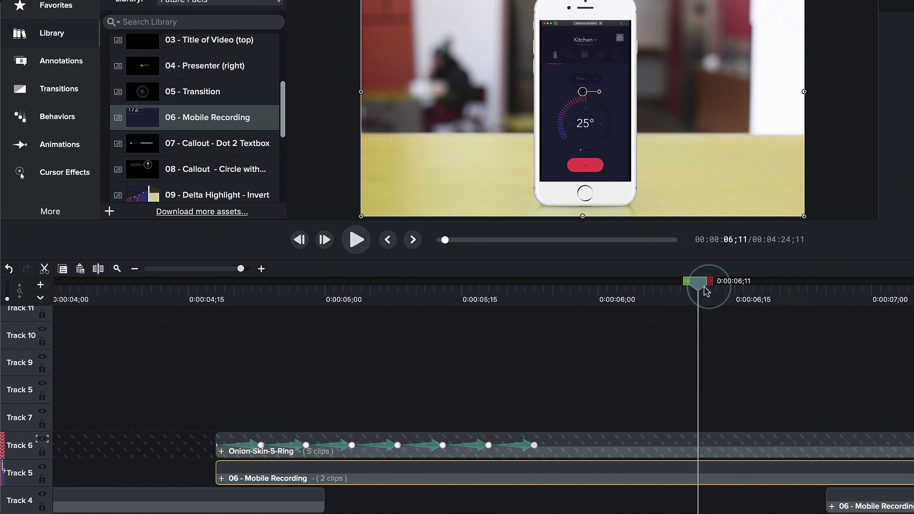
{"action": "left_click_drag", "start_coordinate": [695, 288], "coordinate": [553, 288]}
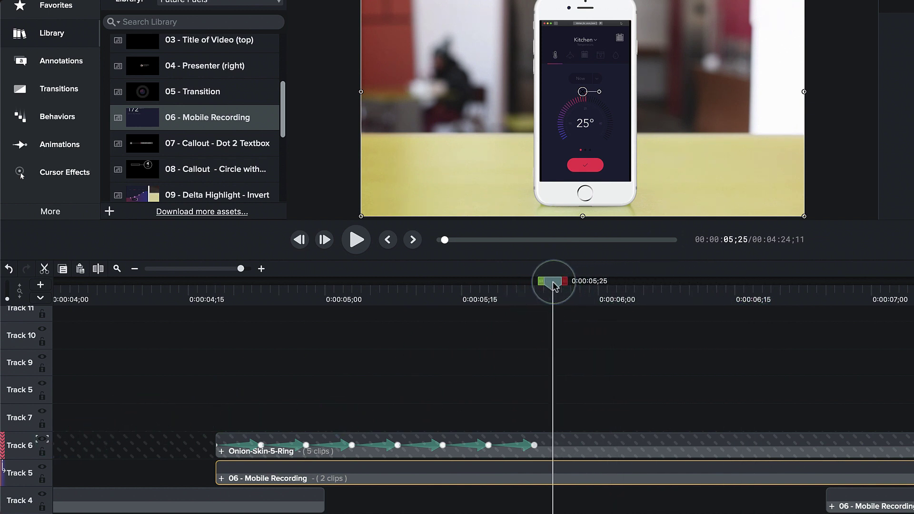
- Split the mobile recording and Onion-Skin-5-Ring groups at 0:00:05;24
{"action": "key", "text": "comma"}
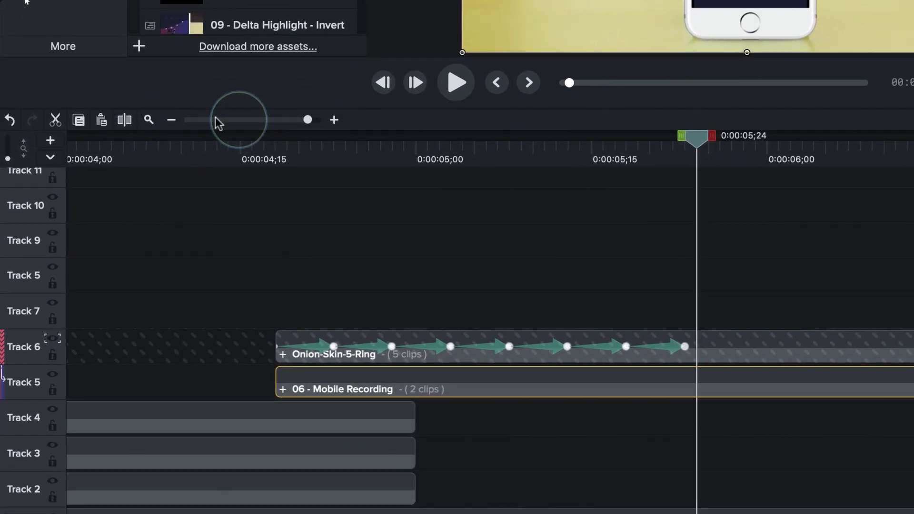
{"action": "left_click", "coordinate": [124, 121]}
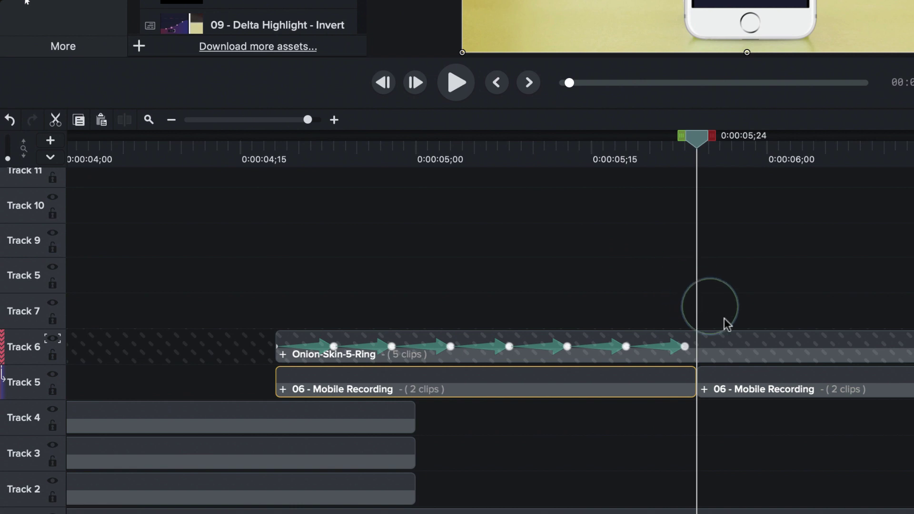
{"action": "left_click", "coordinate": [747, 342]}
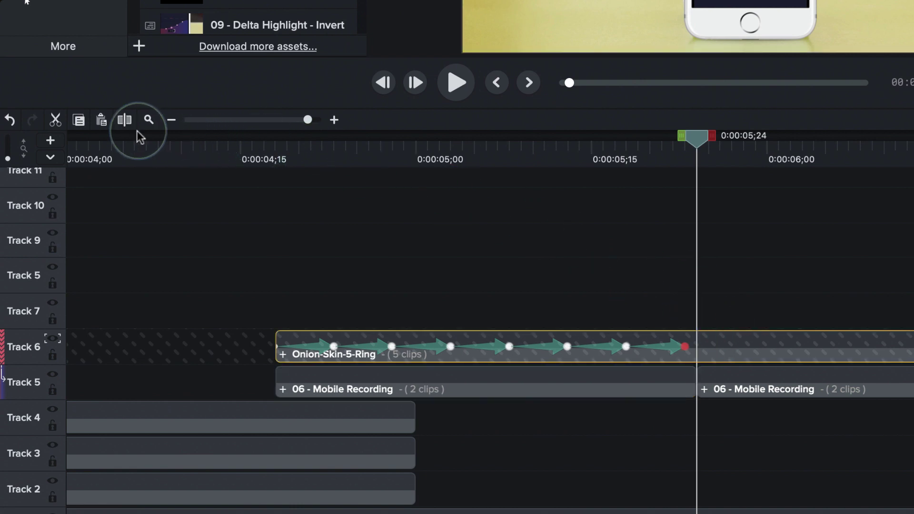
{"action": "left_click", "coordinate": [125, 120]}
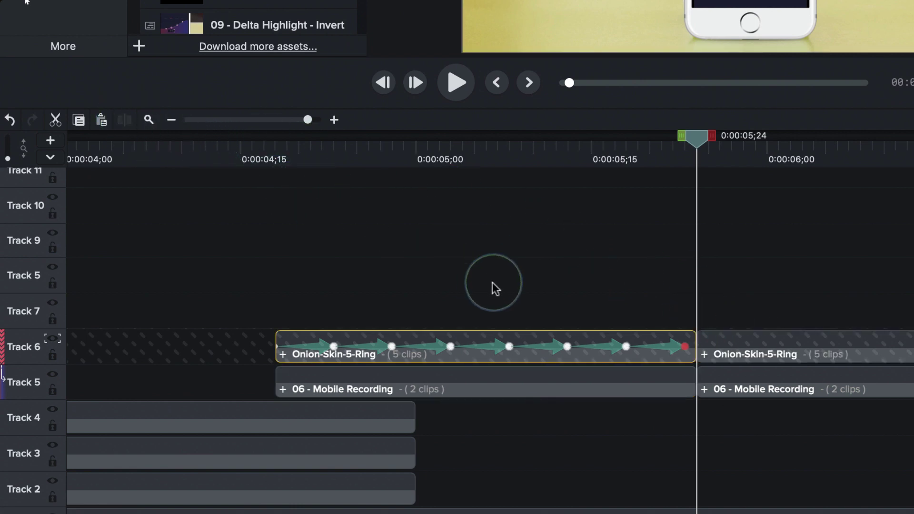
- Group the first parts of both split groups and rename the group 'Transition'
{"action": "left_click_drag", "start_coordinate": [498, 305], "coordinate": [461, 389]}
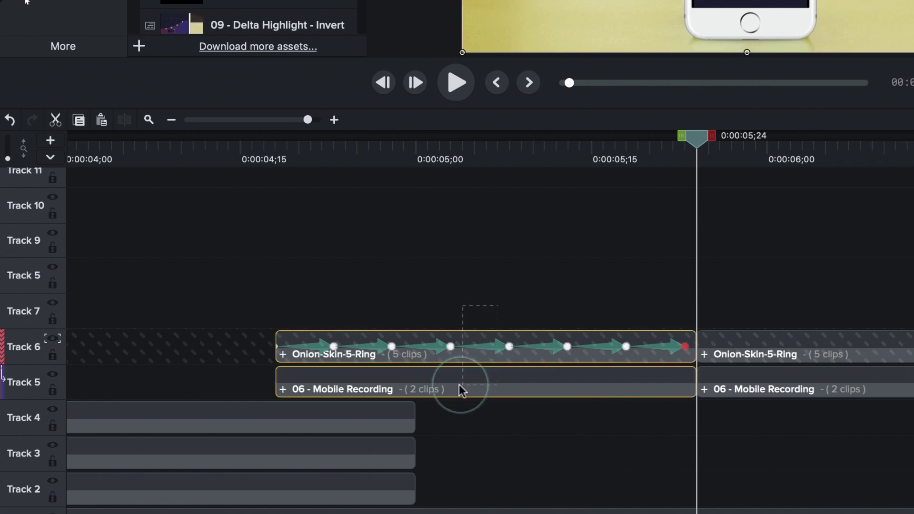
{"action": "right_click", "coordinate": [461, 389]}
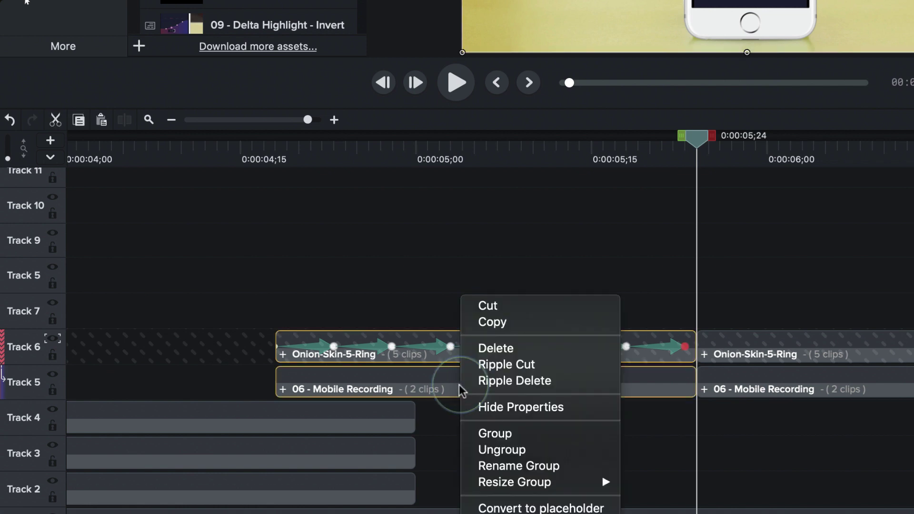
{"action": "left_click", "coordinate": [473, 433]}
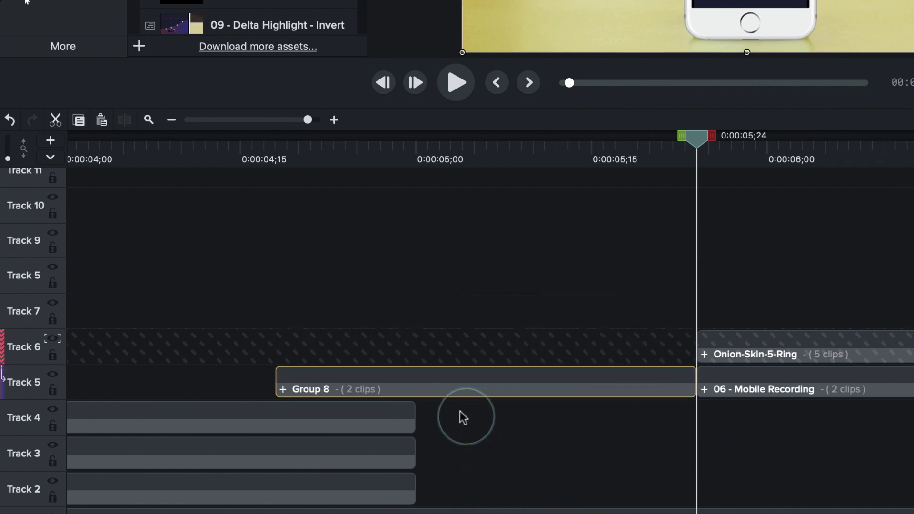
{"action": "right_click", "coordinate": [428, 393]}
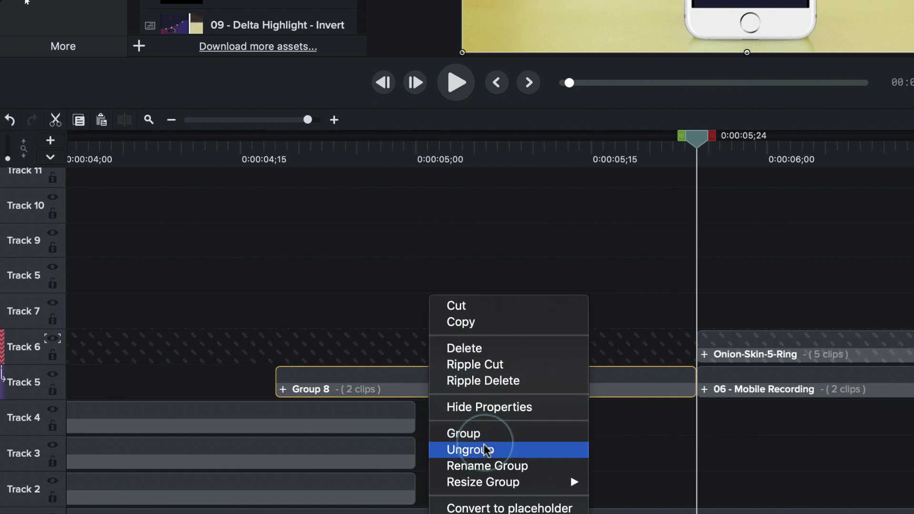
{"action": "left_click", "coordinate": [484, 466]}
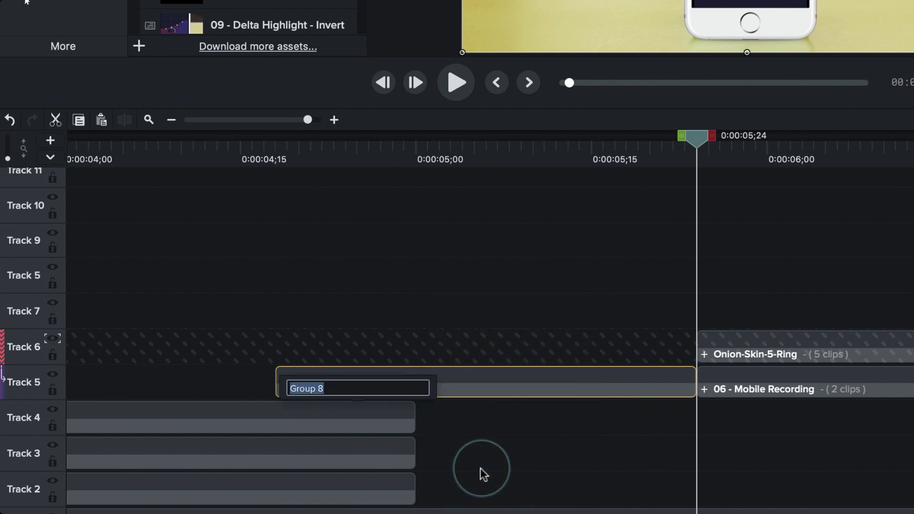
{"action": "type", "text": "Transition"}
{"action": "key", "text": "Return"}
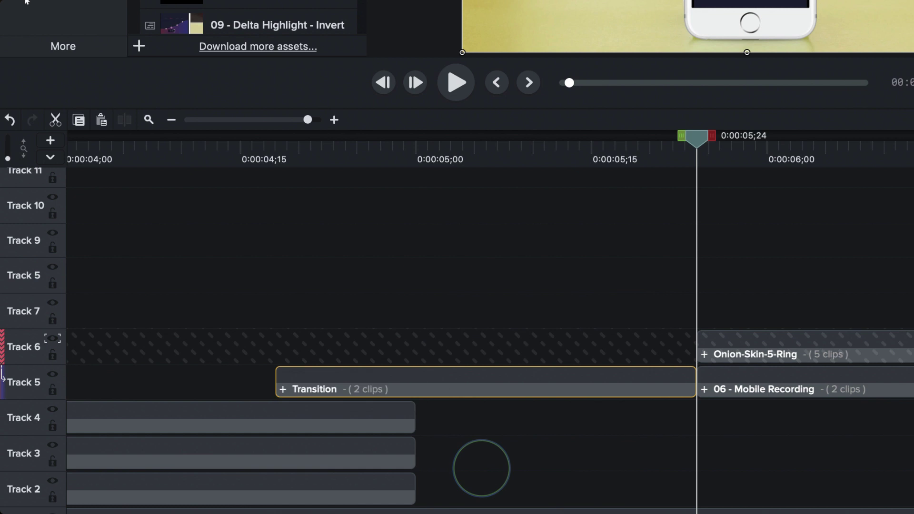
- Set Track 6's Track Matte Mode to None and briefly view inside the Transition group
{"action": "left_click", "coordinate": [48, 340]}
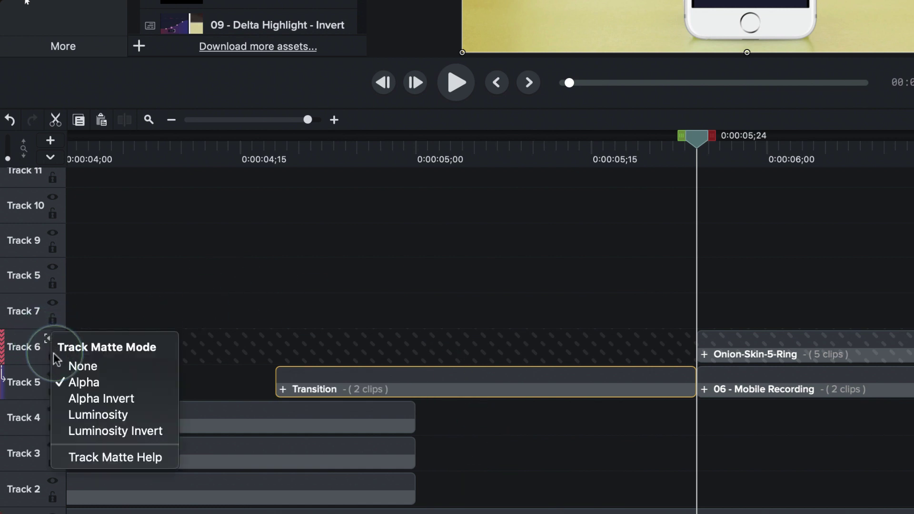
{"action": "left_click", "coordinate": [59, 374]}
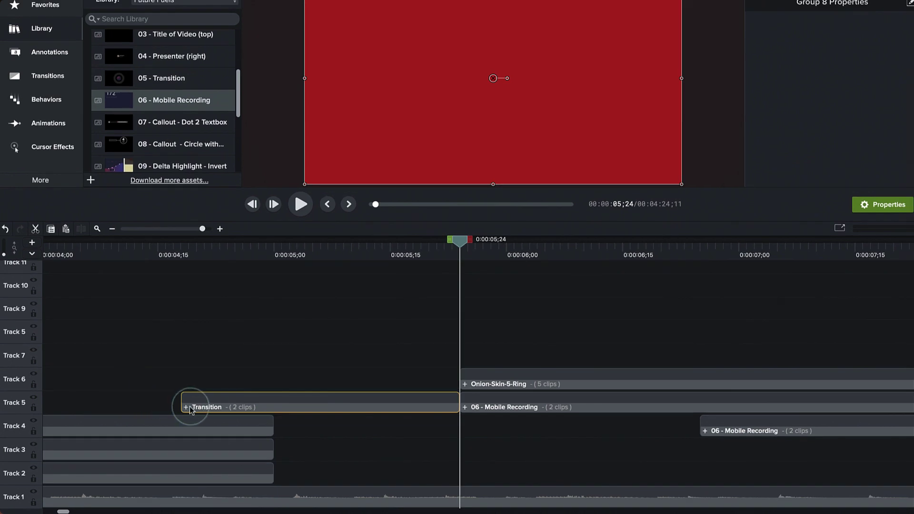
{"action": "left_click", "coordinate": [185, 408]}
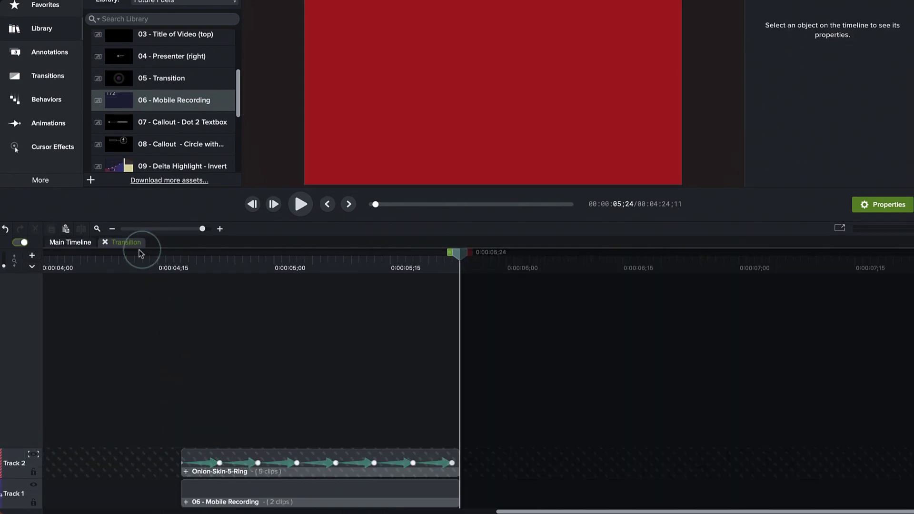
{"action": "left_click", "coordinate": [104, 244]}
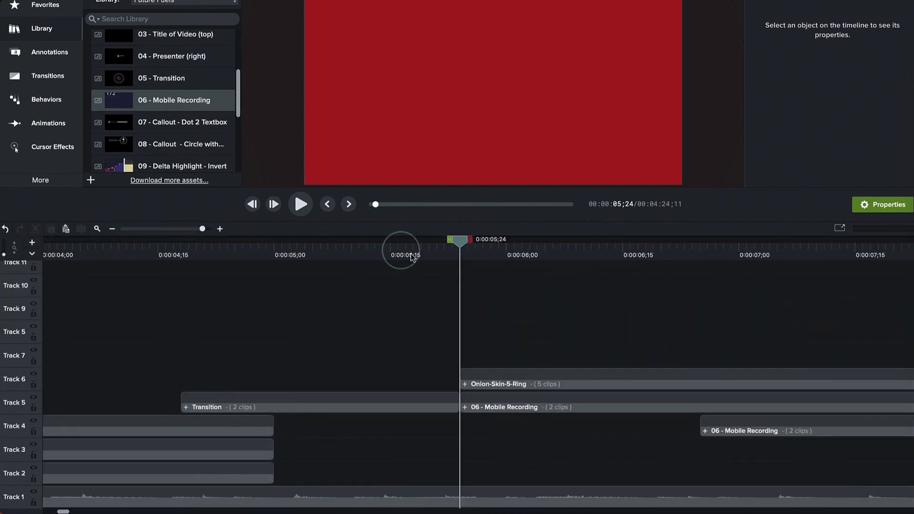
- Delete the leftover Onion-Skin-5-Ring clip and preview the transition around 0:00:05;10
{"action": "left_click", "coordinate": [524, 375]}
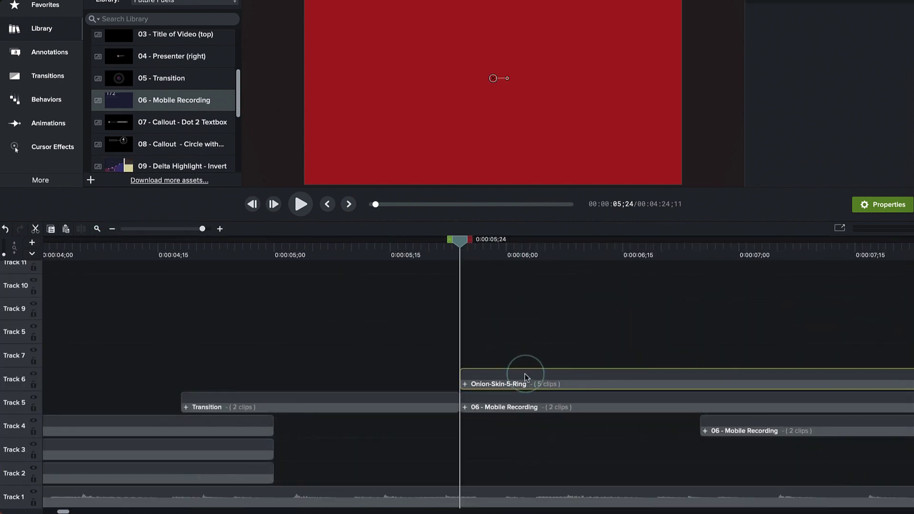
{"action": "key", "text": "Delete"}
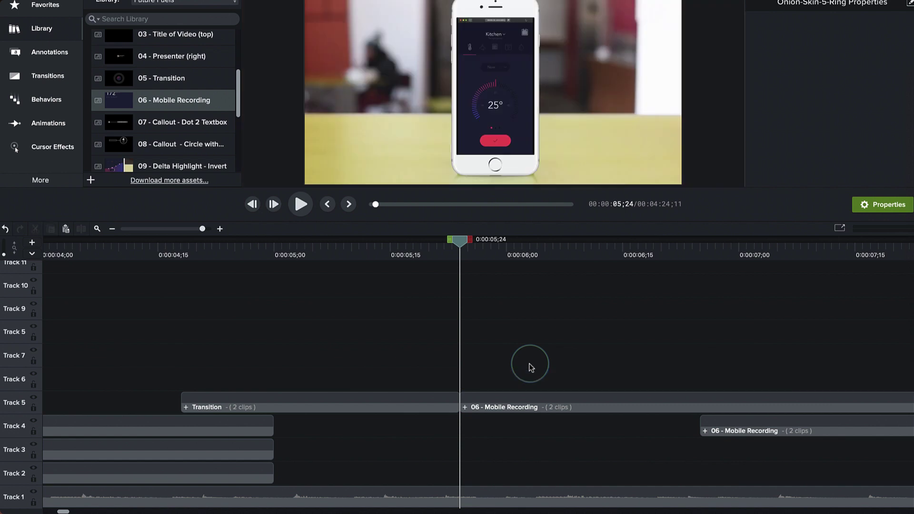
{"action": "left_click_drag", "start_coordinate": [180, 246], "coordinate": [576, 249]}
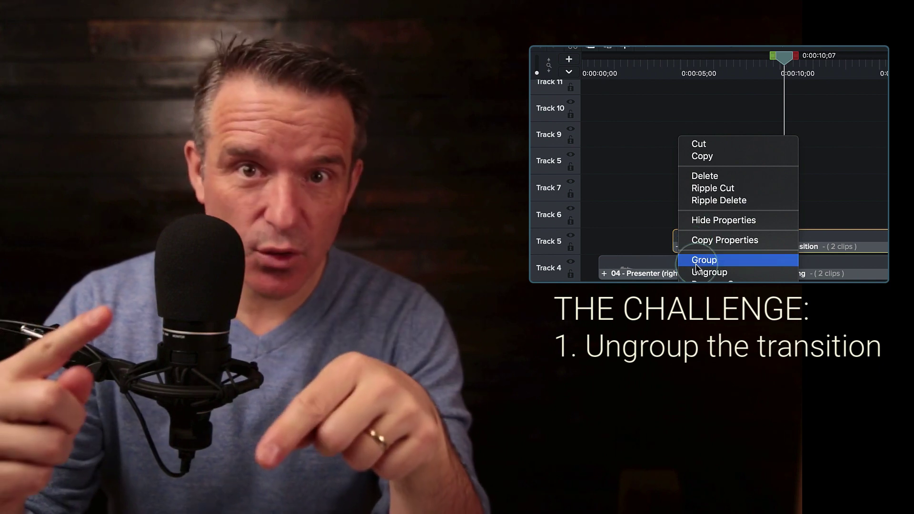
{"action": "left_click", "coordinate": [698, 273]}
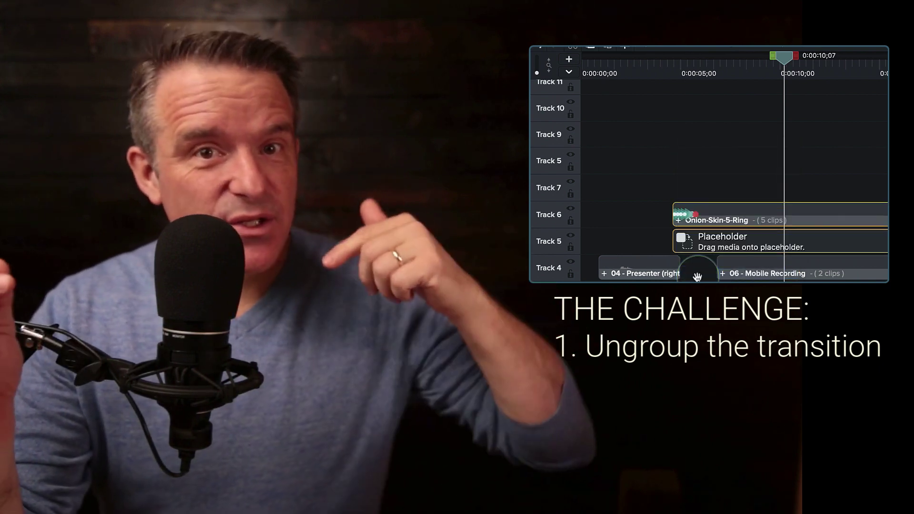